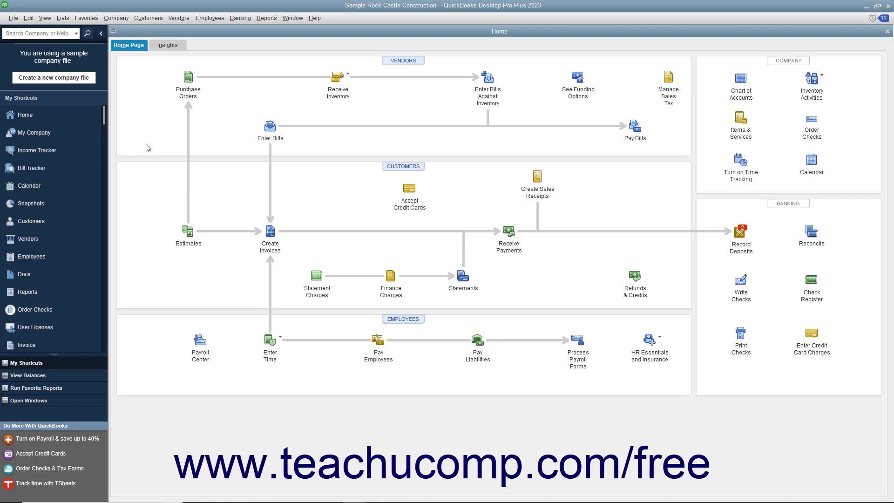
Step: Start a new invoice from the Customers menu, keeping the Rock Castle Invoice template
{"action": "left_click", "coordinate": [149, 19]}
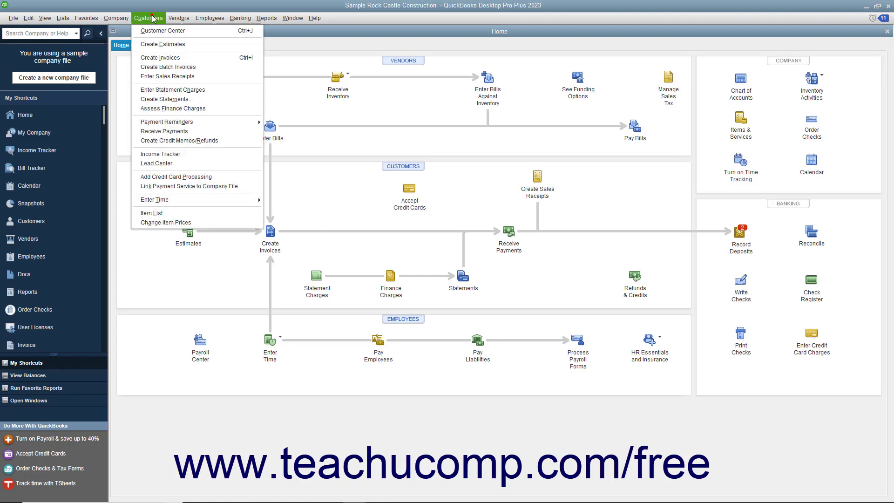
{"action": "left_click", "coordinate": [157, 58]}
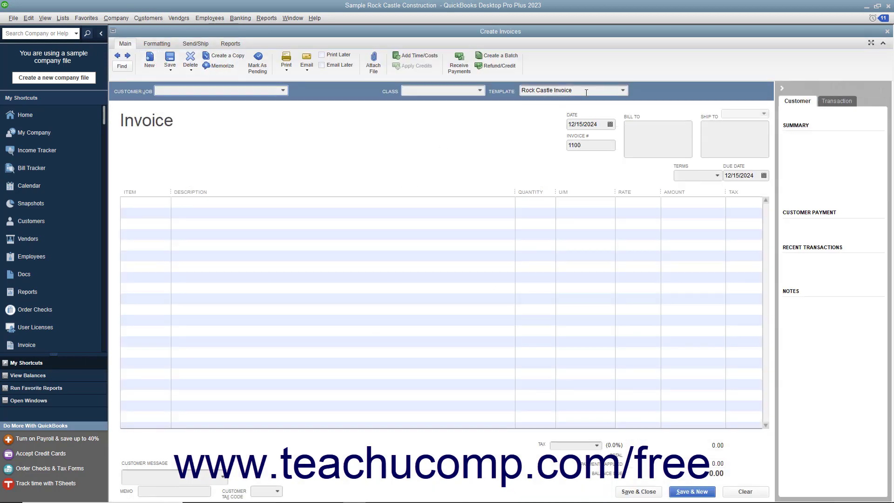
{"action": "left_click", "coordinate": [623, 91]}
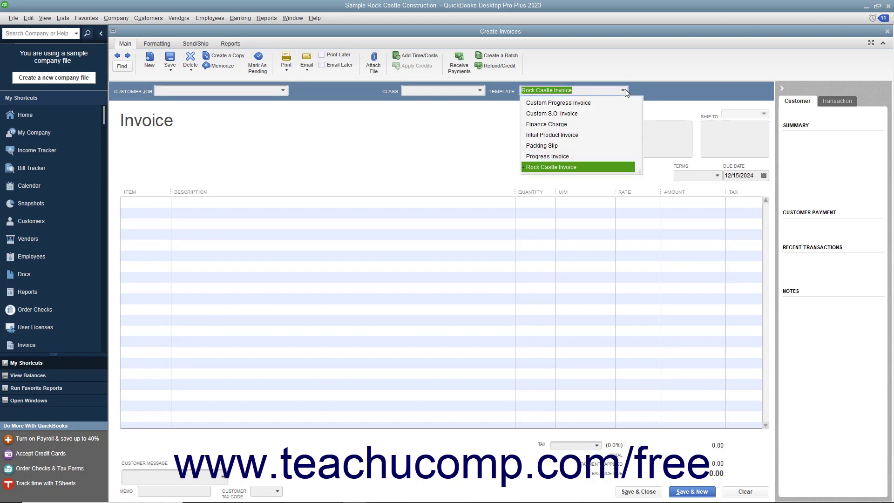
{"action": "left_click", "coordinate": [623, 91]}
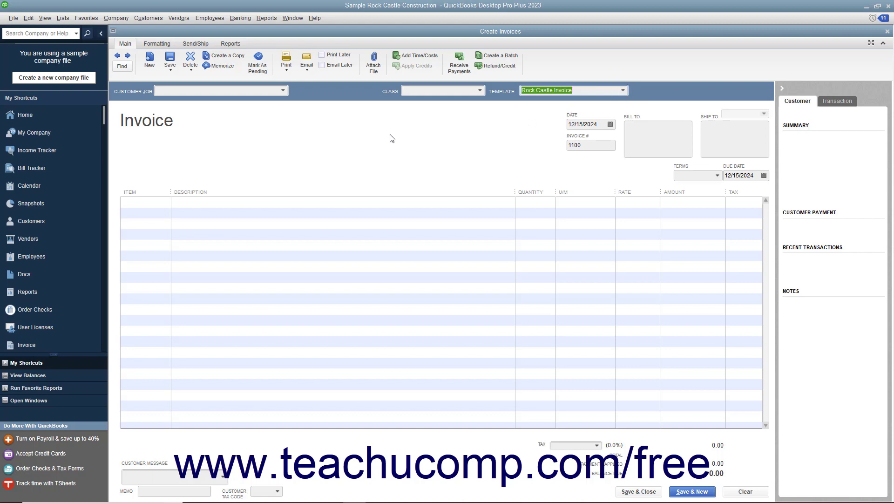
{"action": "left_click", "coordinate": [284, 91]}
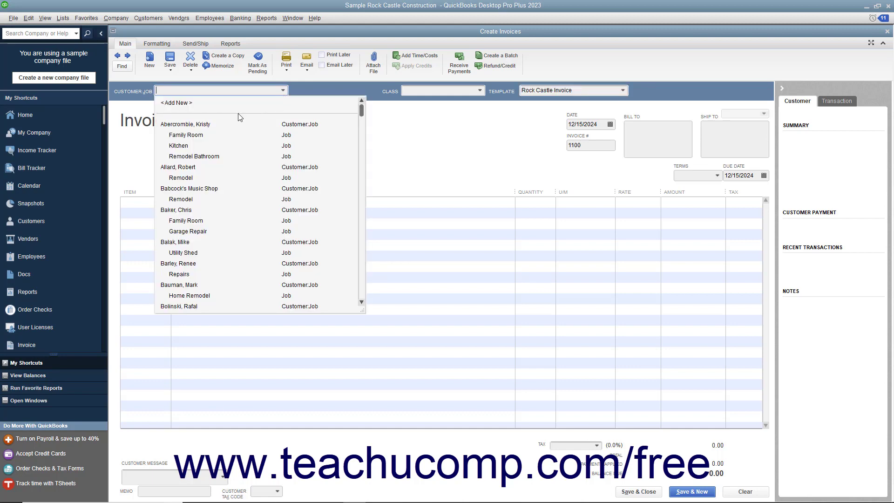
Step: Bill the first listed customer, skip her estimate, and check the addresses and Net 30 terms
{"action": "left_click", "coordinate": [206, 125]}
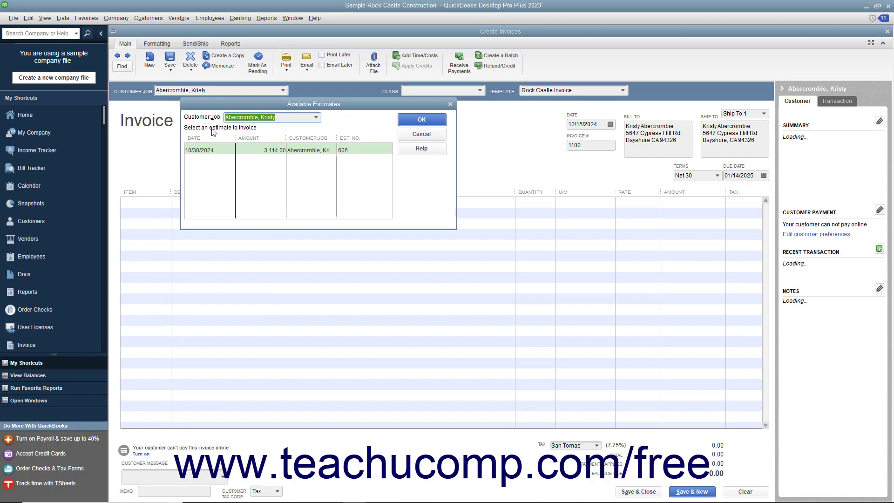
{"action": "left_click", "coordinate": [421, 135]}
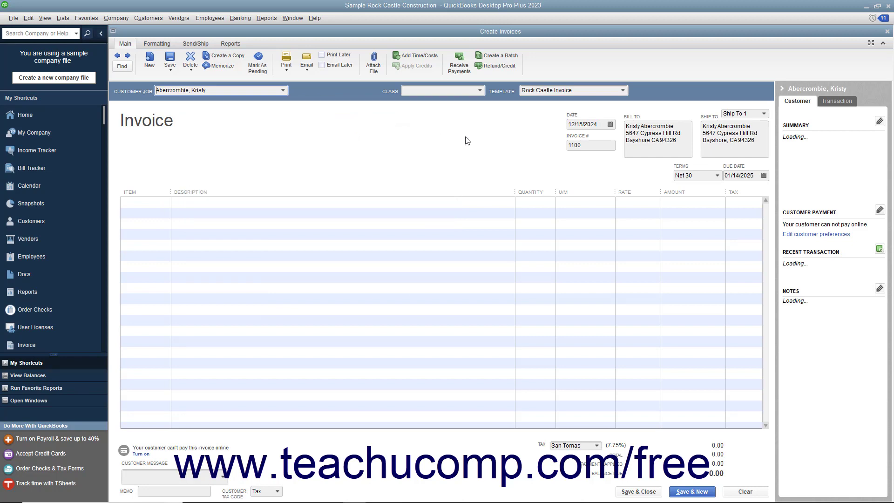
{"action": "left_click", "coordinate": [643, 139]}
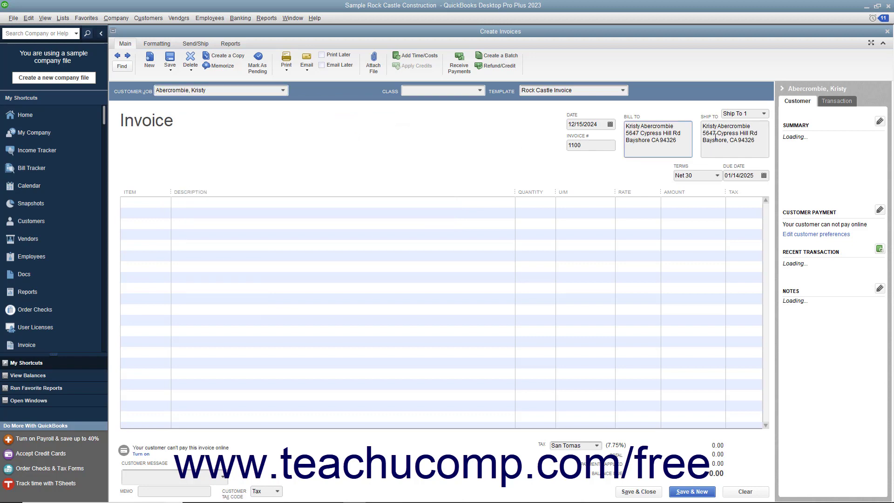
{"action": "left_click_drag", "start_coordinate": [716, 133], "coordinate": [716, 140]}
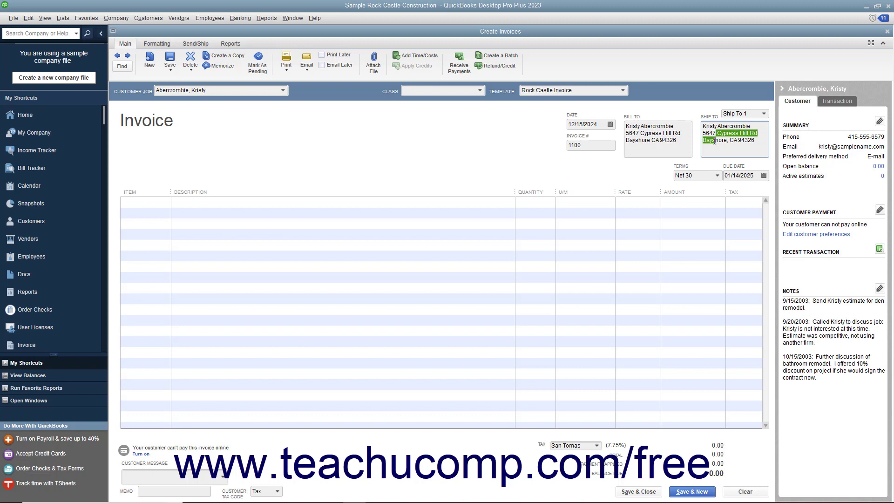
{"action": "left_click", "coordinate": [695, 175]}
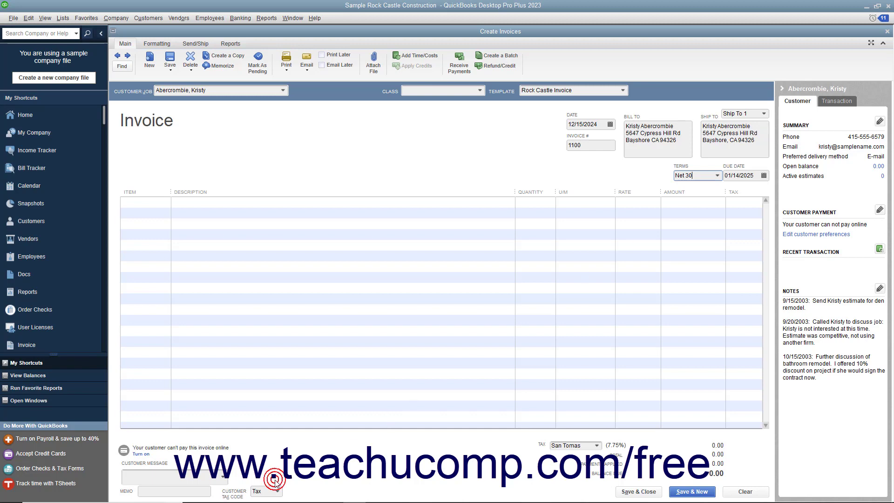
{"action": "left_click", "coordinate": [543, 452]}
Step: Date the invoice December 15, 2024 from the calendar and go to the first Item cell
{"action": "left_click", "coordinate": [610, 124]}
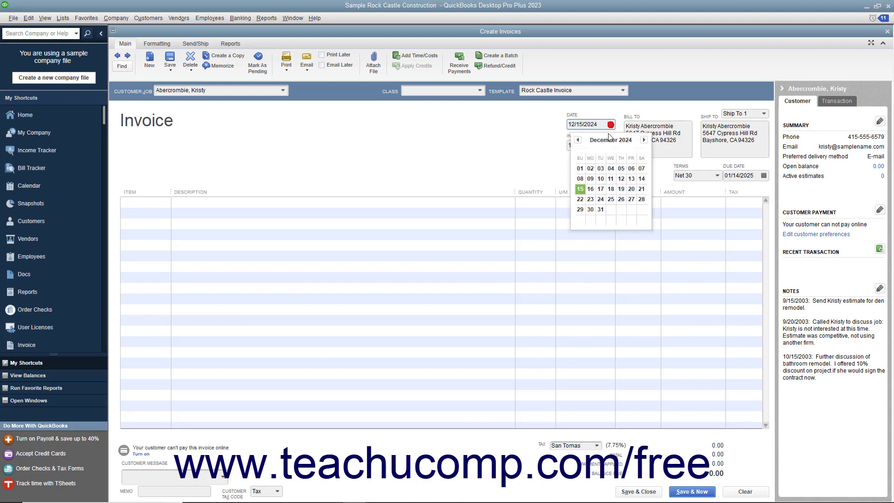
{"action": "left_click", "coordinate": [580, 189]}
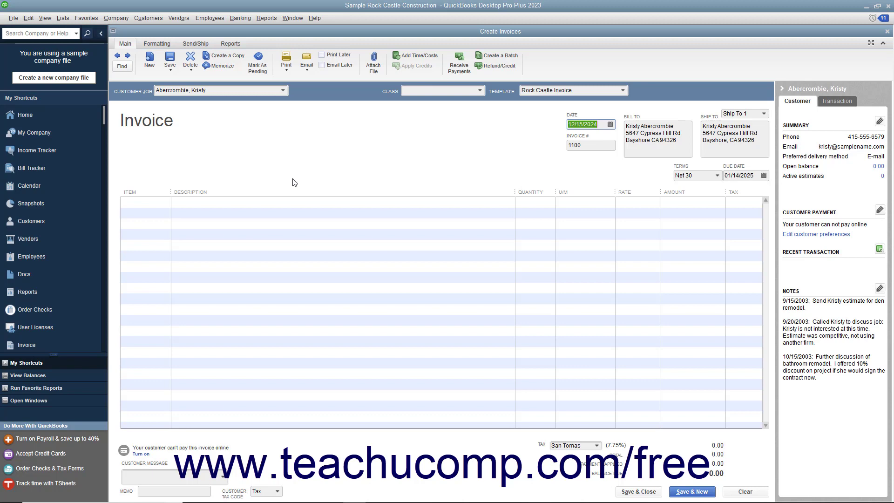
{"action": "left_click", "coordinate": [154, 201]}
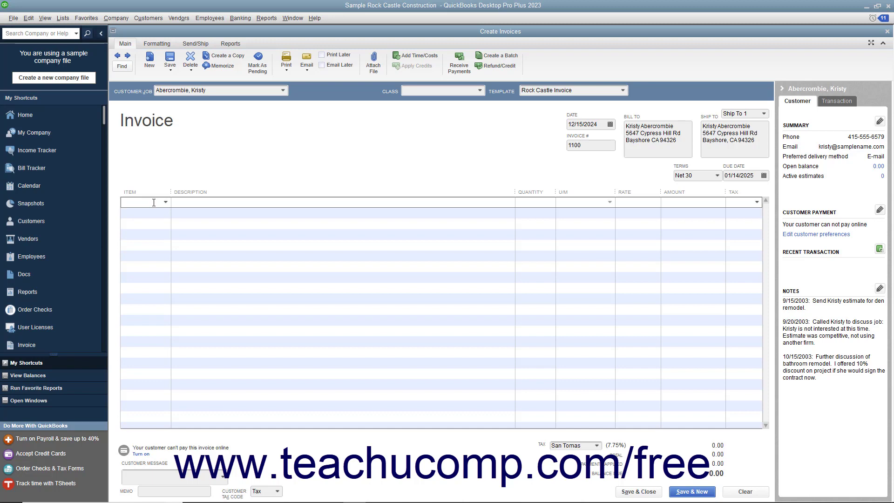
Step: Bill the Installation service on the first line with quantity 1
{"action": "left_click", "coordinate": [166, 203]}
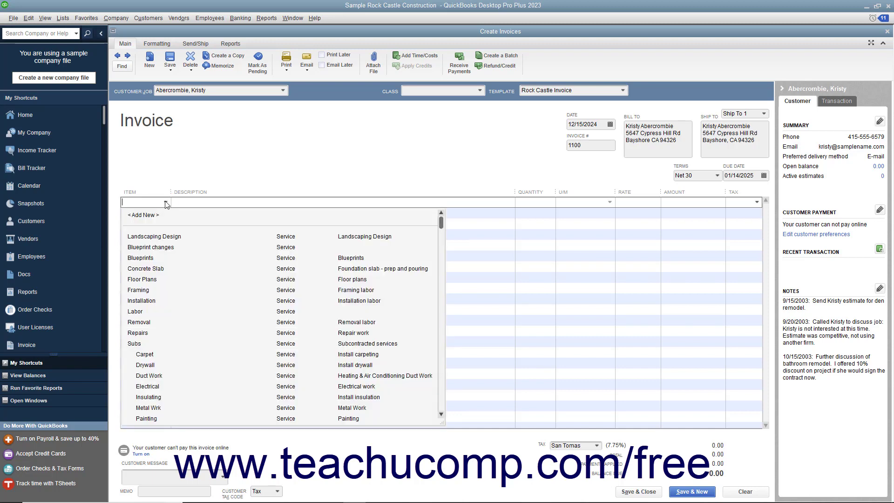
{"action": "left_click", "coordinate": [159, 301]}
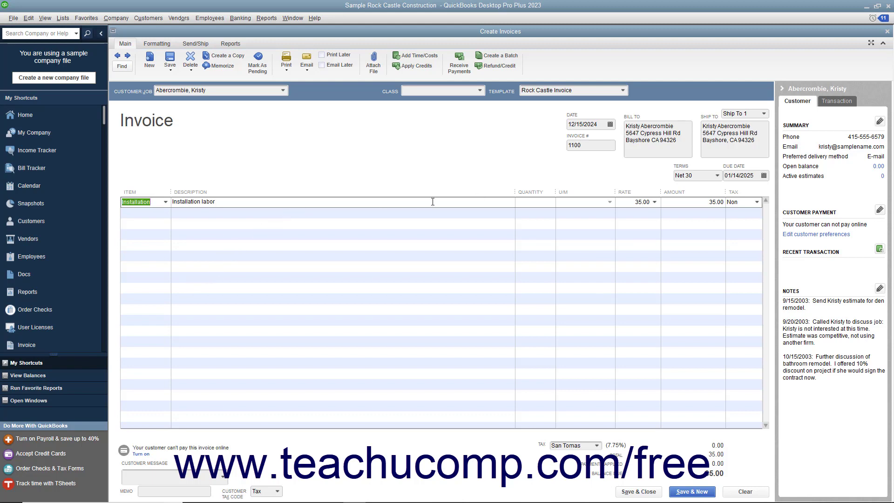
{"action": "left_click", "coordinate": [523, 203]}
{"action": "type", "text": "1"}
{"action": "key", "text": "Tab"}
Step: Add an Appliance line described as 'Dishwasher' with an amount of 775.00
{"action": "left_click", "coordinate": [161, 215]}
{"action": "left_click", "coordinate": [165, 213]}
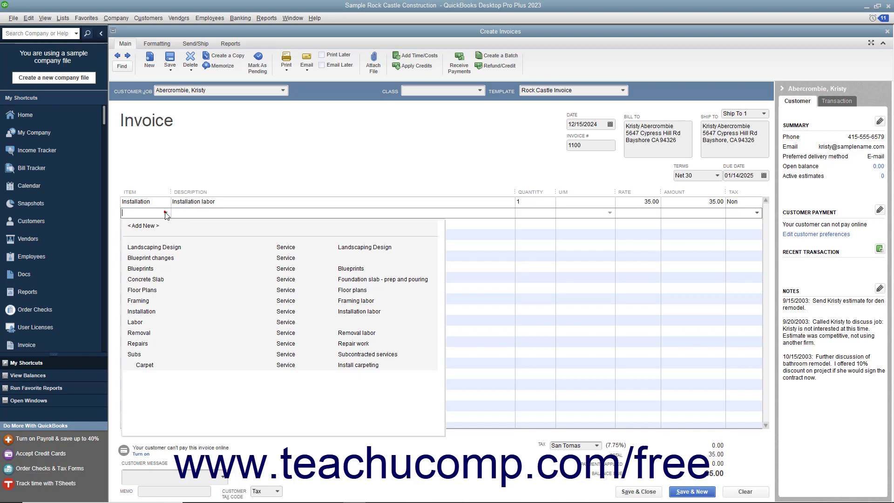
{"action": "scroll", "coordinate": [176, 326], "scroll_direction": "down", "scroll_amount": 3}
{"action": "scroll", "coordinate": [176, 325], "scroll_direction": "down", "scroll_amount": 3}
{"action": "left_click", "coordinate": [153, 375]}
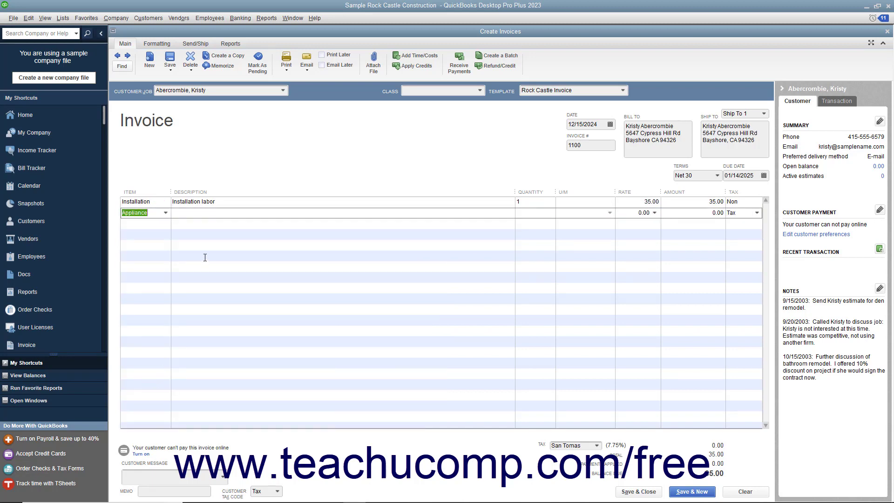
{"action": "left_click", "coordinate": [201, 216]}
{"action": "type", "text": "Dis"}
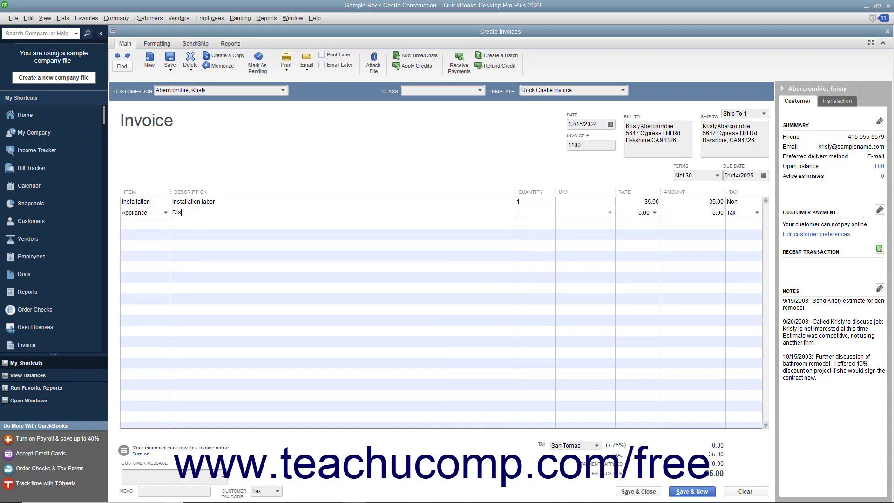
{"action": "type", "text": "hwasher"}
{"action": "left_click", "coordinate": [698, 214]}
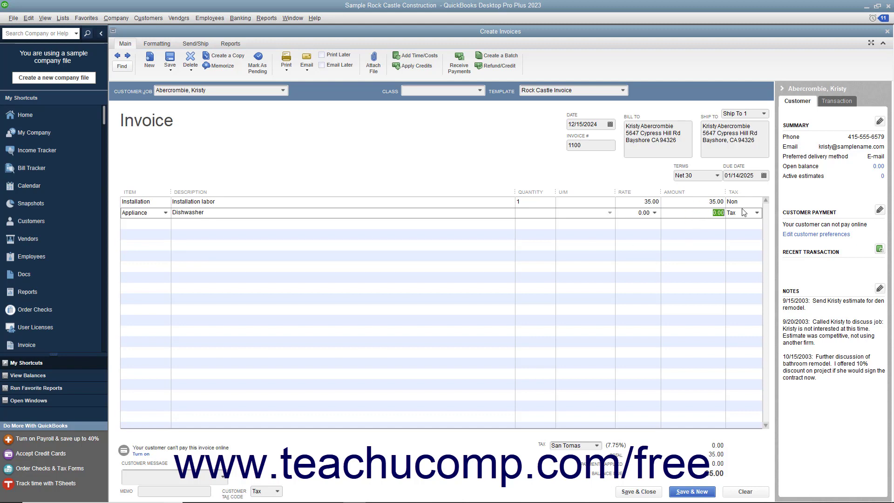
{"action": "type", "text": "775"}
{"action": "left_click", "coordinate": [547, 217]}
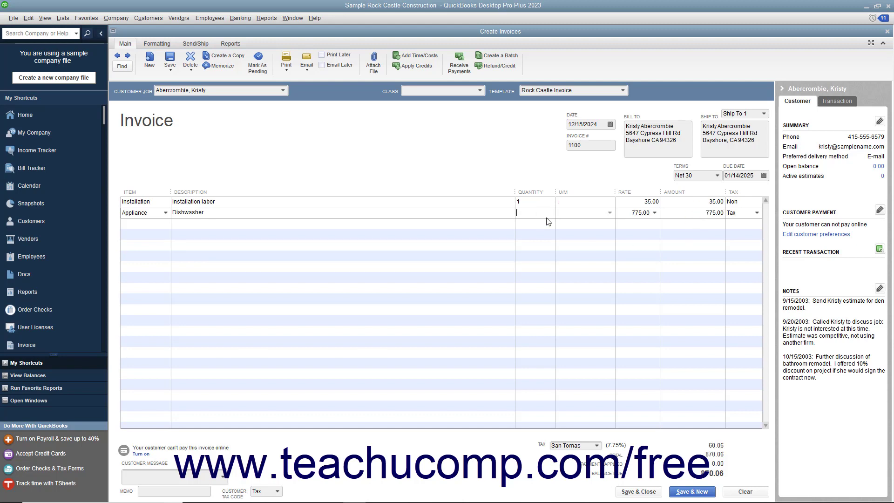
Step: Mark the invoice Print Later, then Save & Close it
{"action": "left_click", "coordinate": [322, 55]}
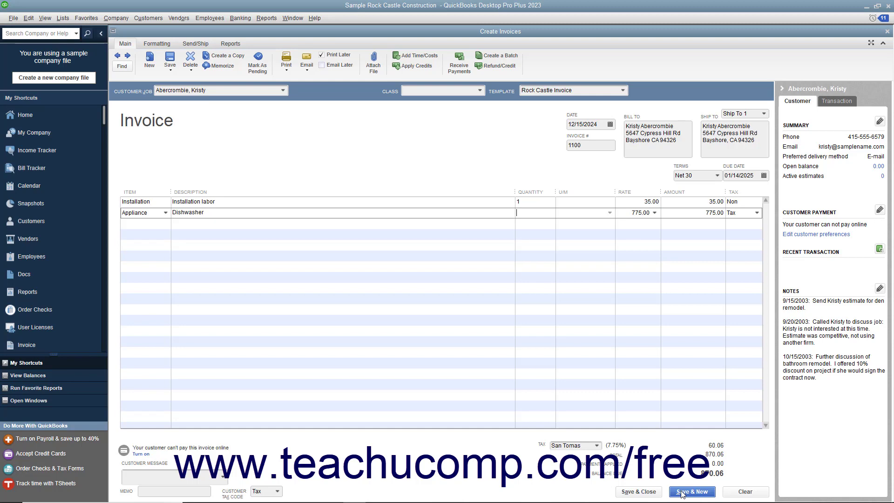
{"action": "left_click", "coordinate": [654, 492]}
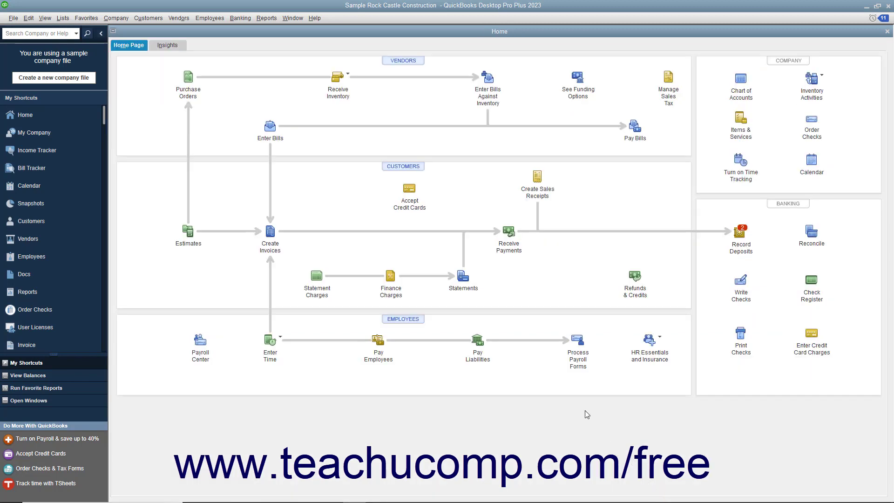
Step: Return to saved invoice 1100 and review its history showing creation on 12/15/2024
{"action": "left_click", "coordinate": [270, 231]}
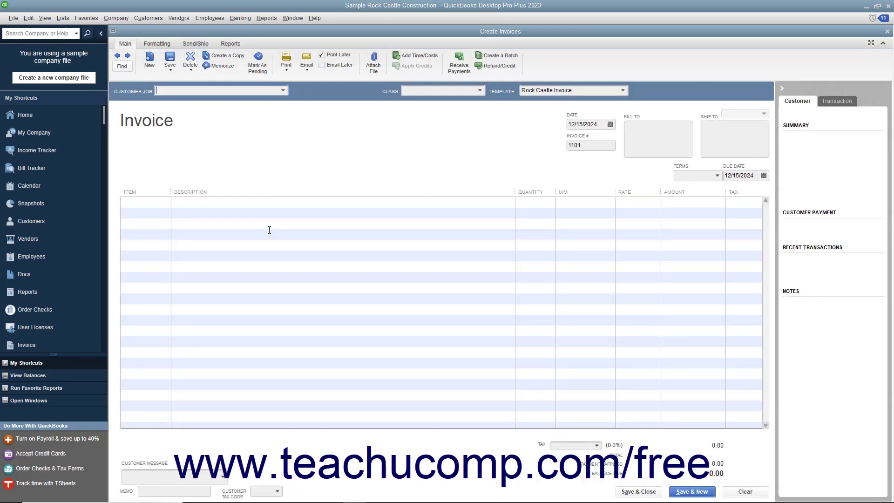
{"action": "left_click", "coordinate": [118, 57]}
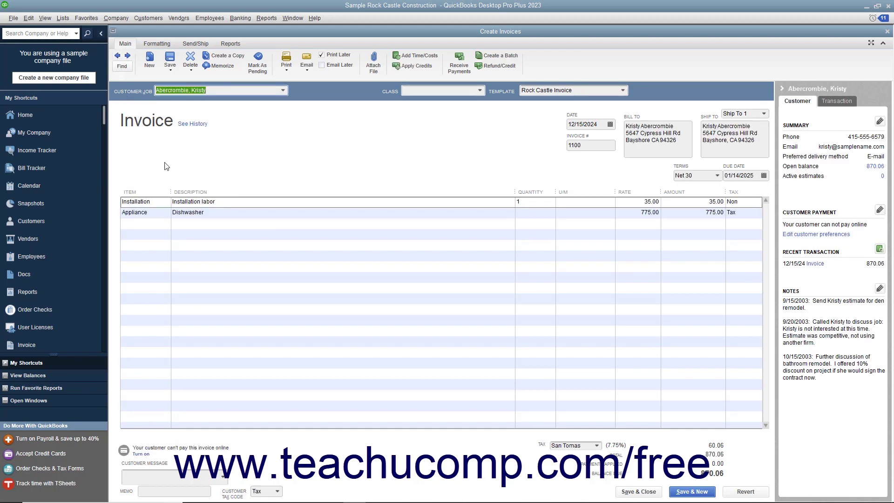
{"action": "left_click", "coordinate": [191, 125]}
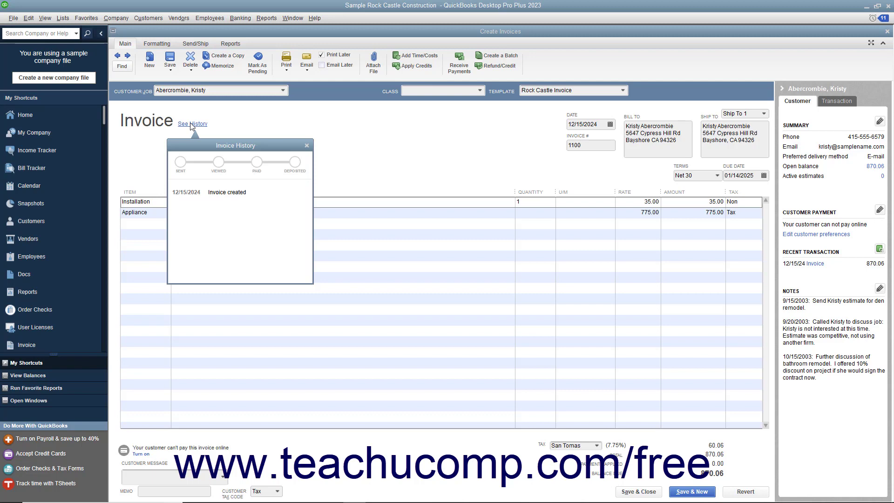
{"action": "left_click", "coordinate": [307, 147]}
Step: Close the invoice and open the 11000 Accounts Receivable register from the Chart of Accounts
{"action": "left_click", "coordinate": [887, 31]}
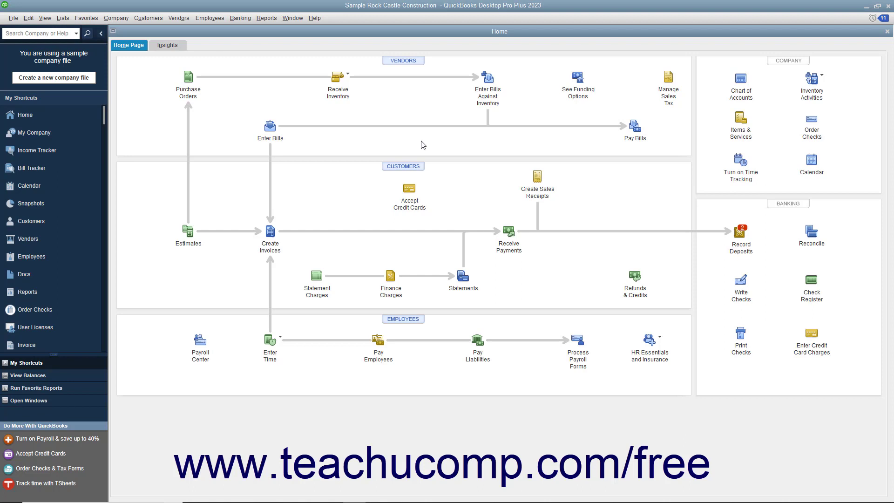
{"action": "left_click", "coordinate": [63, 18]}
{"action": "left_click", "coordinate": [77, 32]}
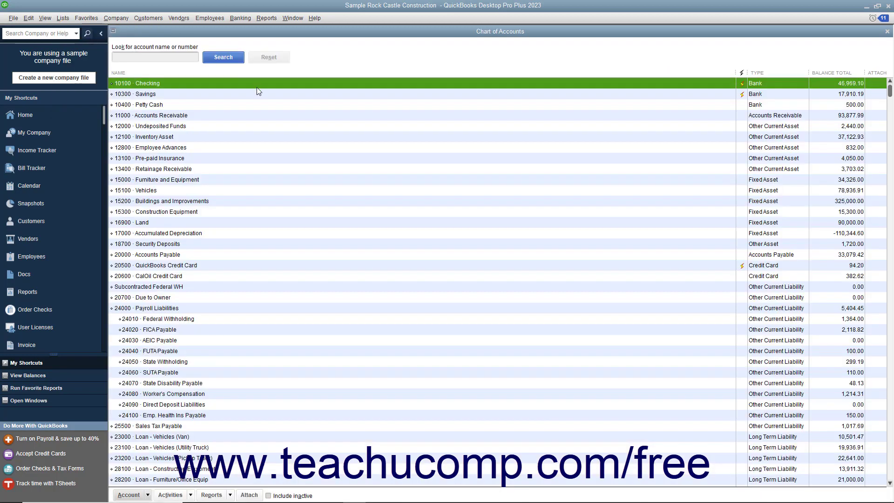
{"action": "double_click", "coordinate": [219, 116]}
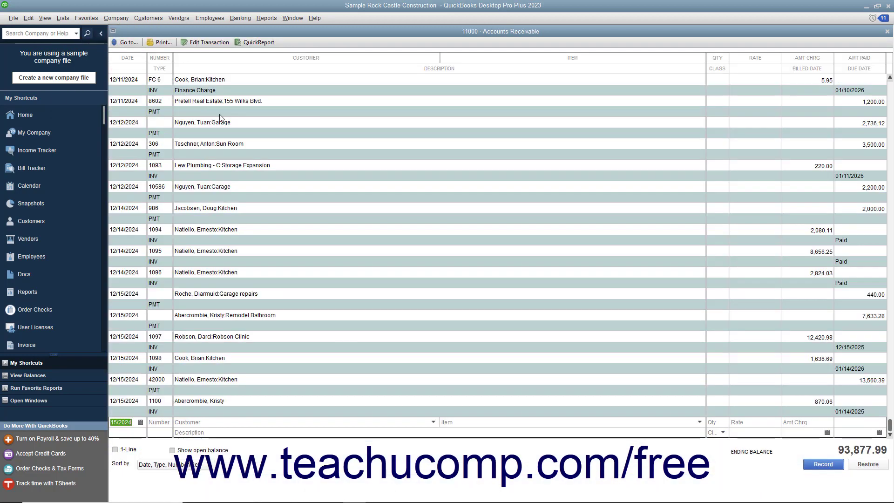